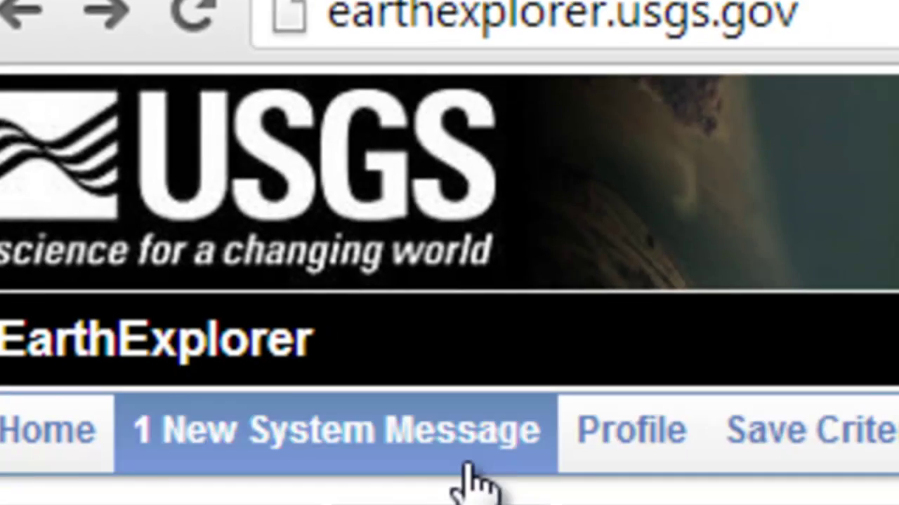
Check AVHRR Composites under the AVHRR category in EarthExplorer's Data Sets list.
left_click(281, 110)
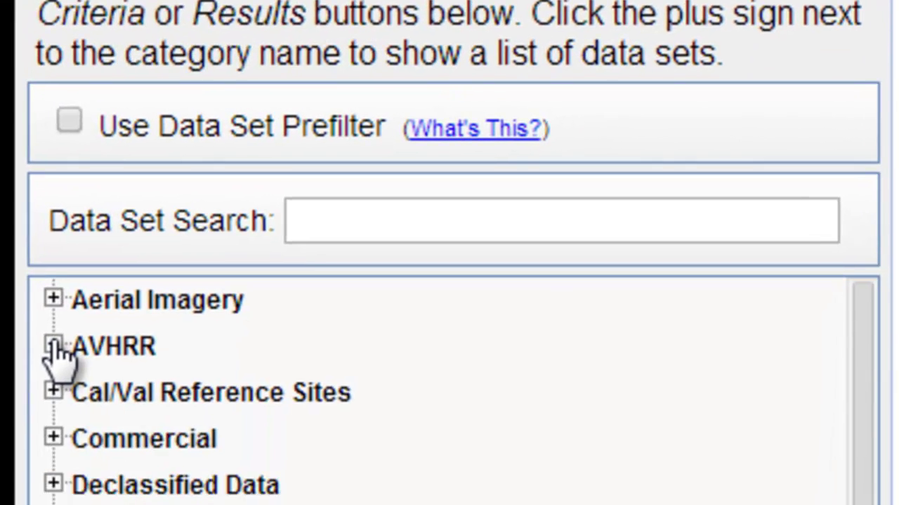
left_click(54, 343)
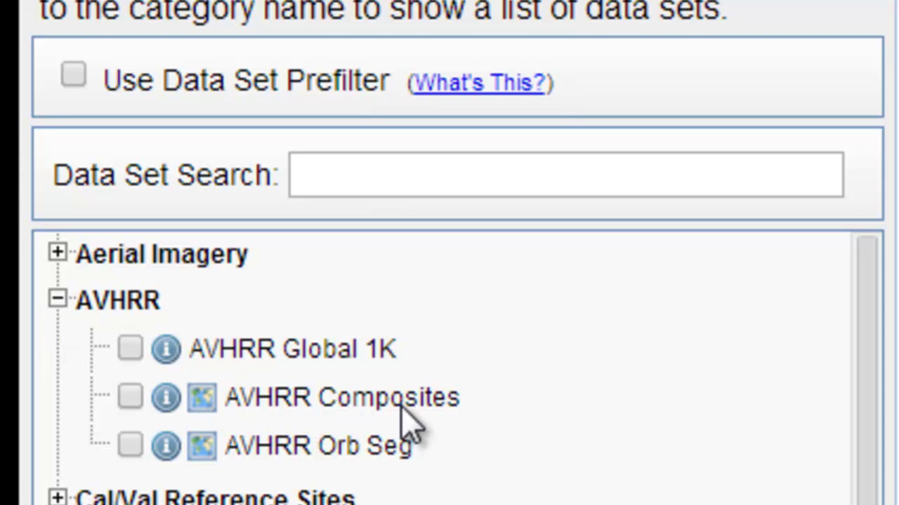
left_click(131, 398)
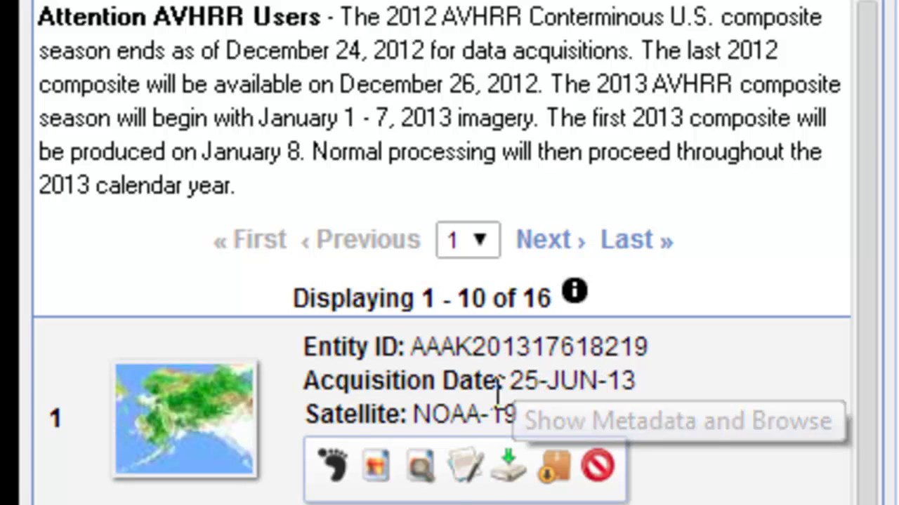
Show the metadata for the first result, the 25-JUN-13 NOAA-19 AVHRR scene.
left_click(467, 464)
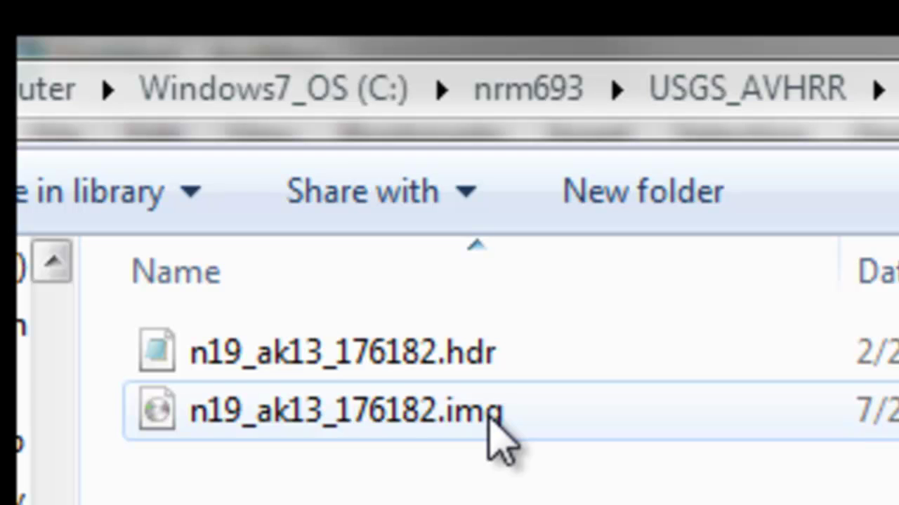
Rename n19_ak13_176182.img to n19_ak13_176182.bsq.
right_click(498, 439)
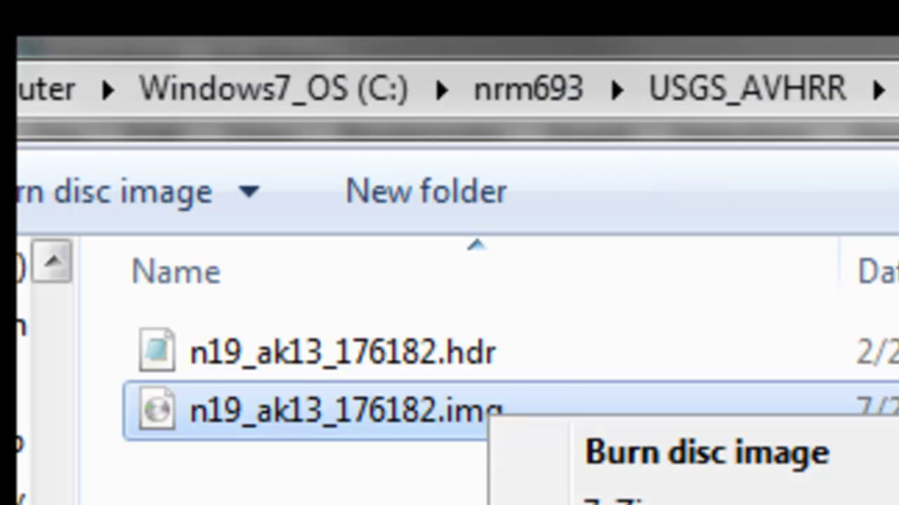
key("m")
left_click_drag(517, 415, 451, 425)
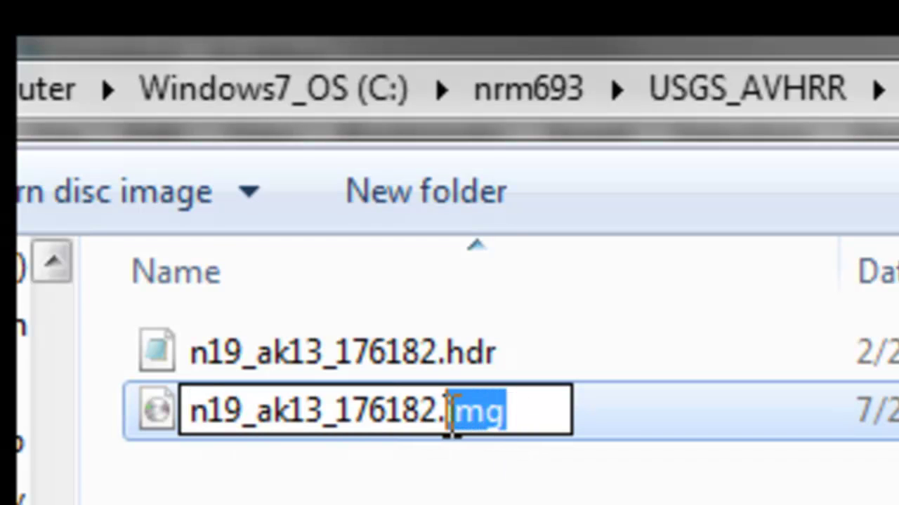
type("bsq")
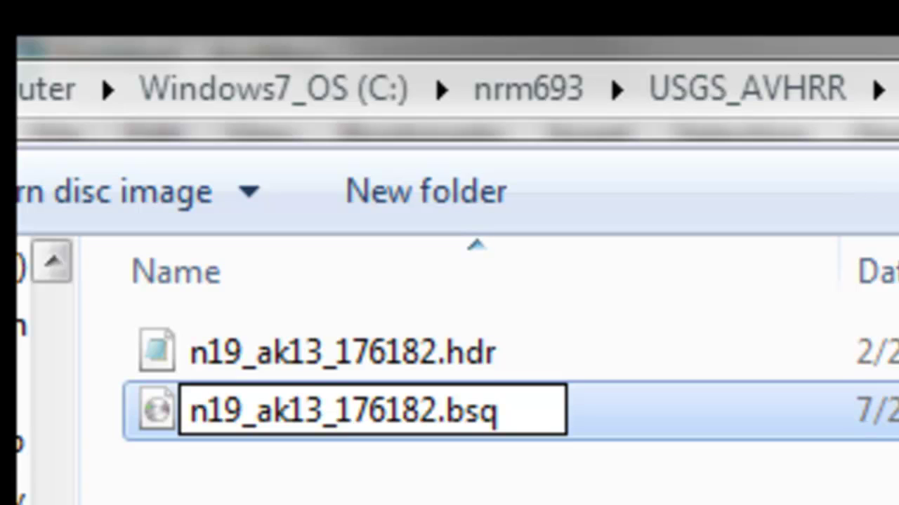
key("Return")
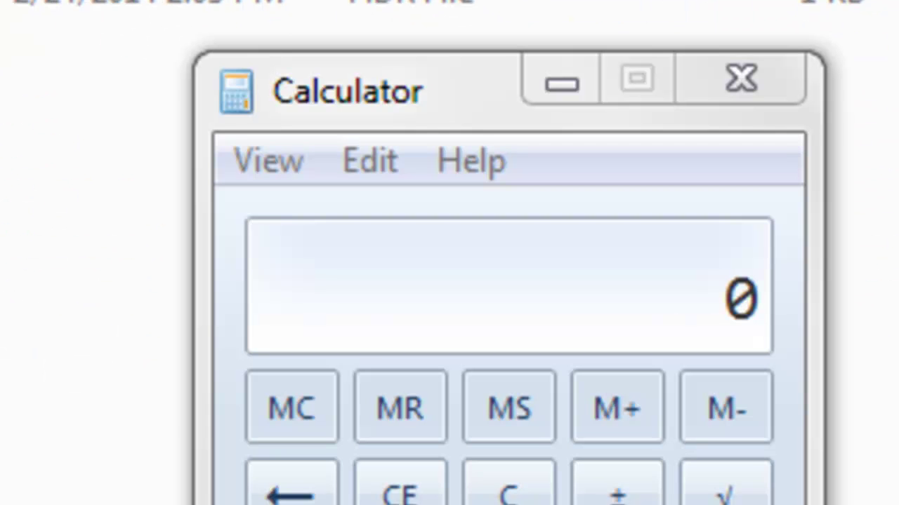
Compute 1992 × 2512 × 14 in Calculator, giving 70054656.
type("1")
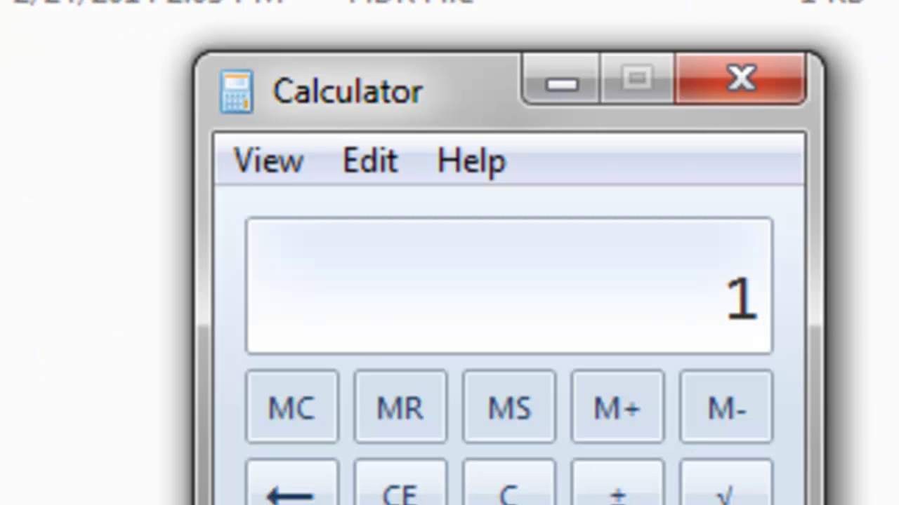
type("9")
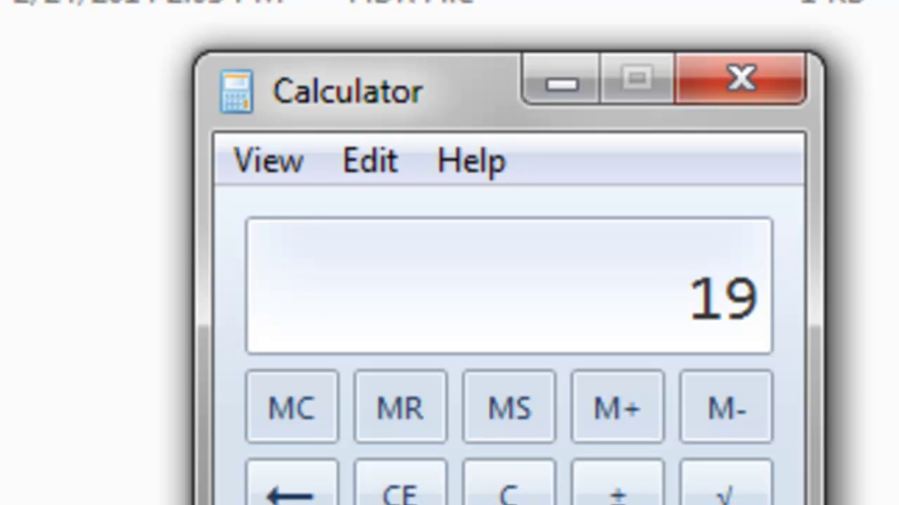
type("92")
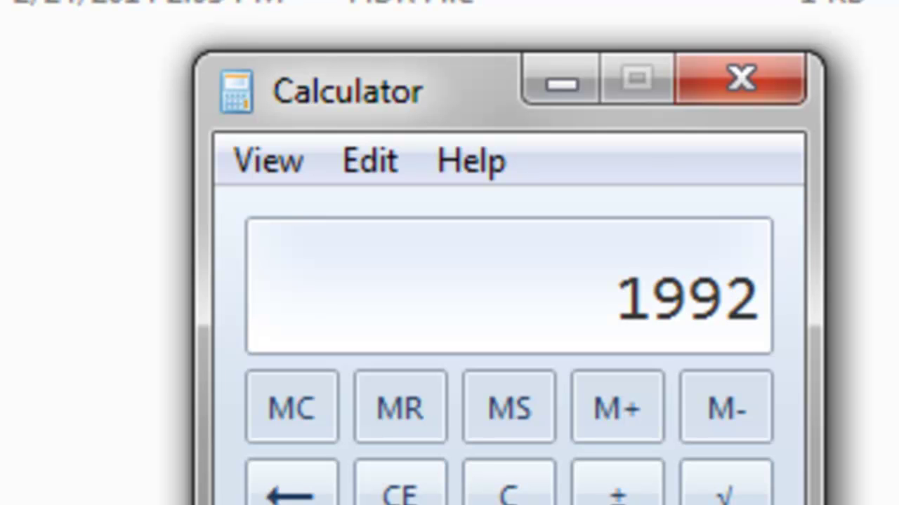
key("asterisk")
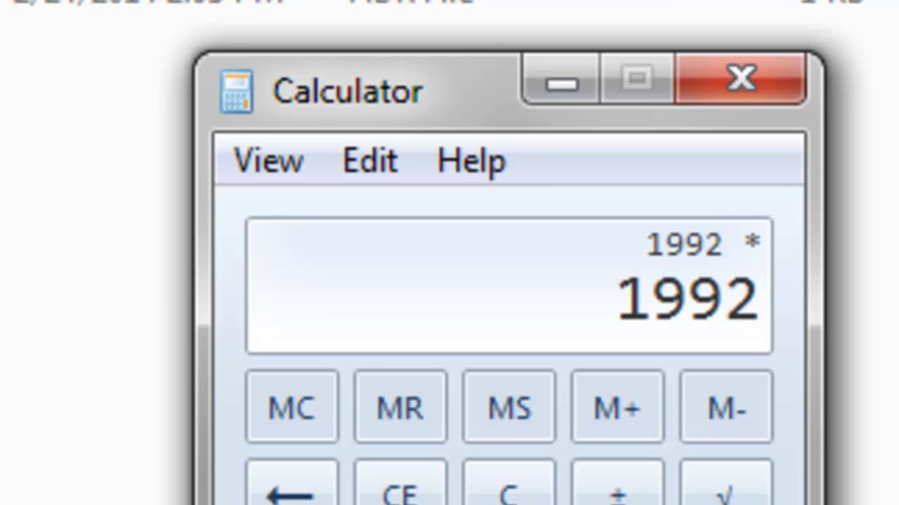
type("251")
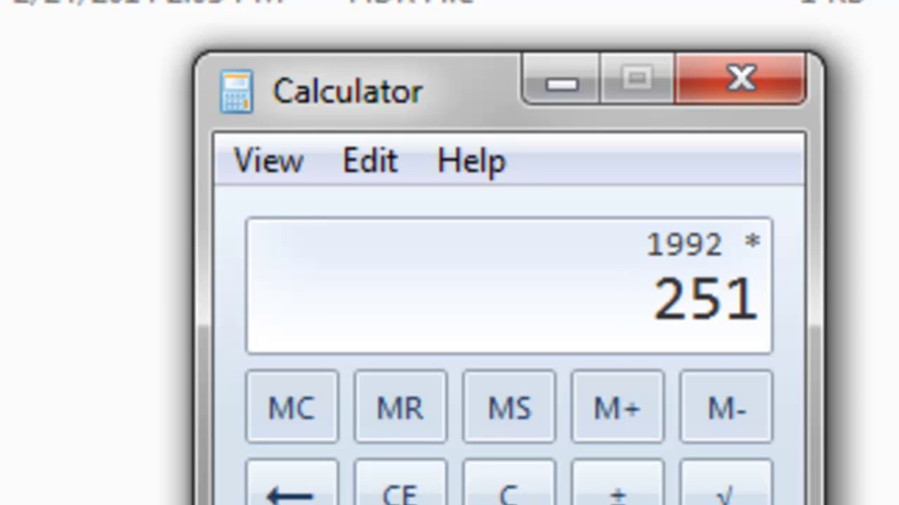
type("2")
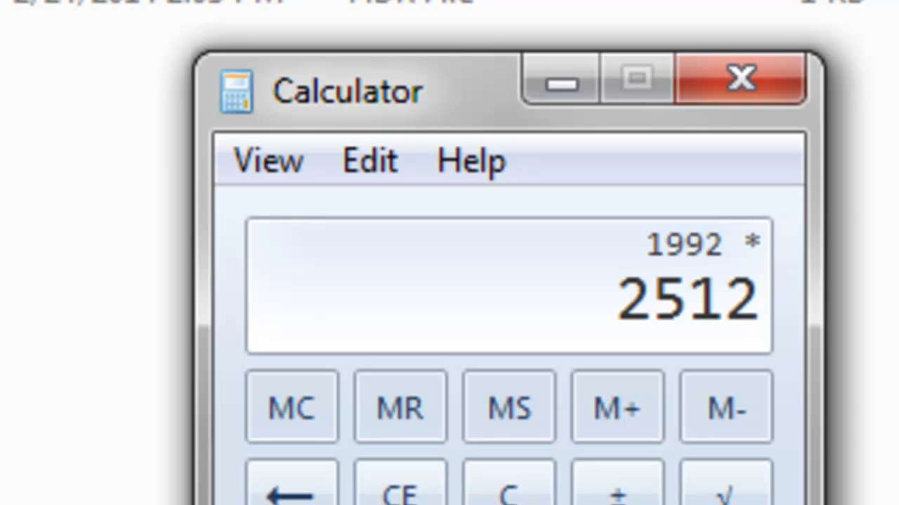
key("Return")
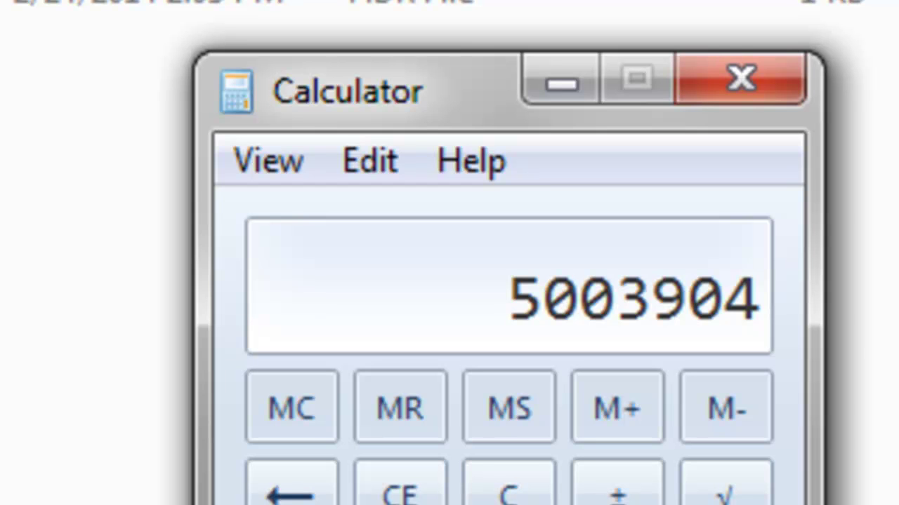
key("asterisk")
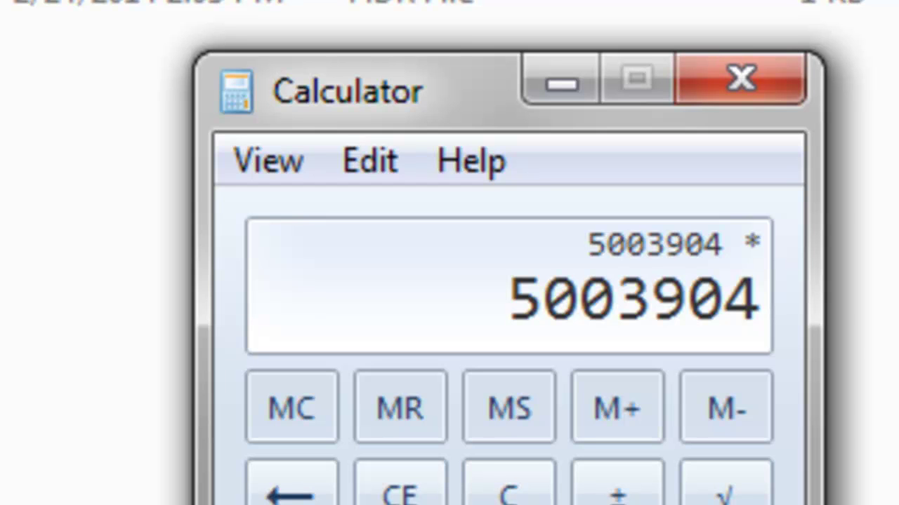
type("14")
key("Return")
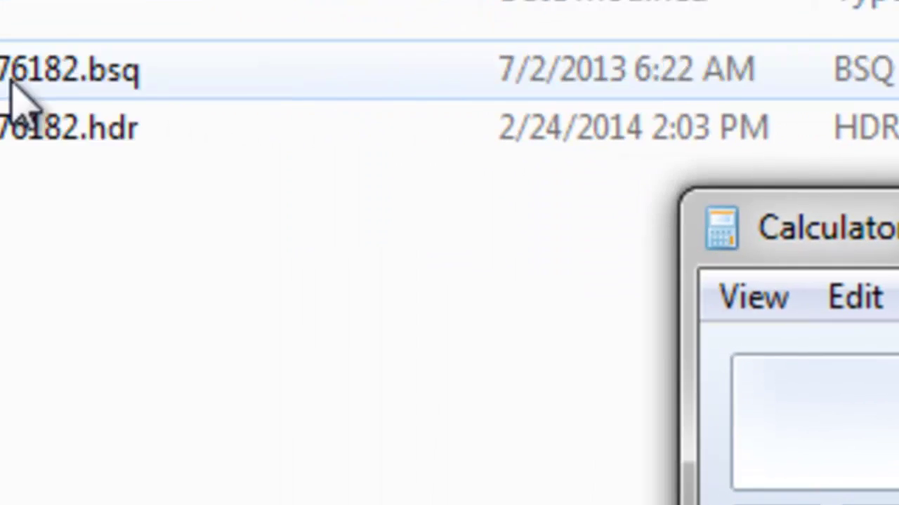
Compare the .bsq file's byte size in Properties with 70054656, then open the .hdr header.
right_click(21, 92)
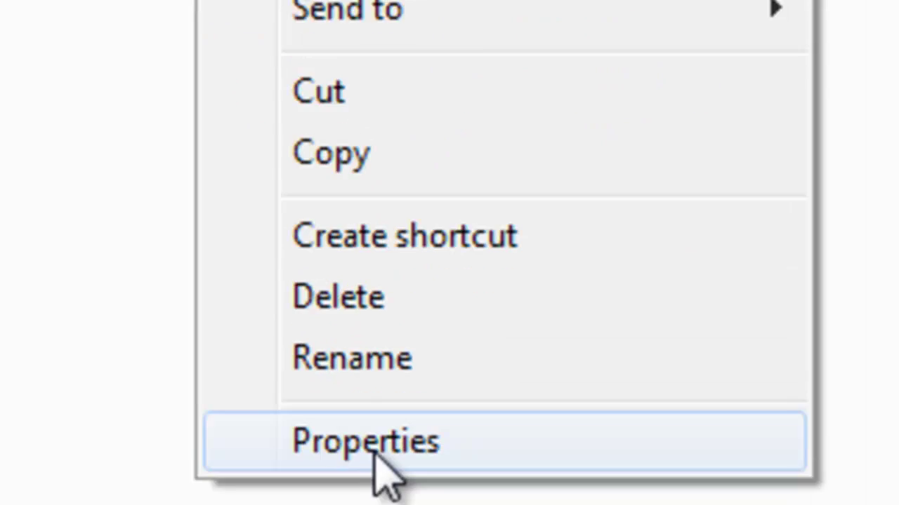
left_click(375, 453)
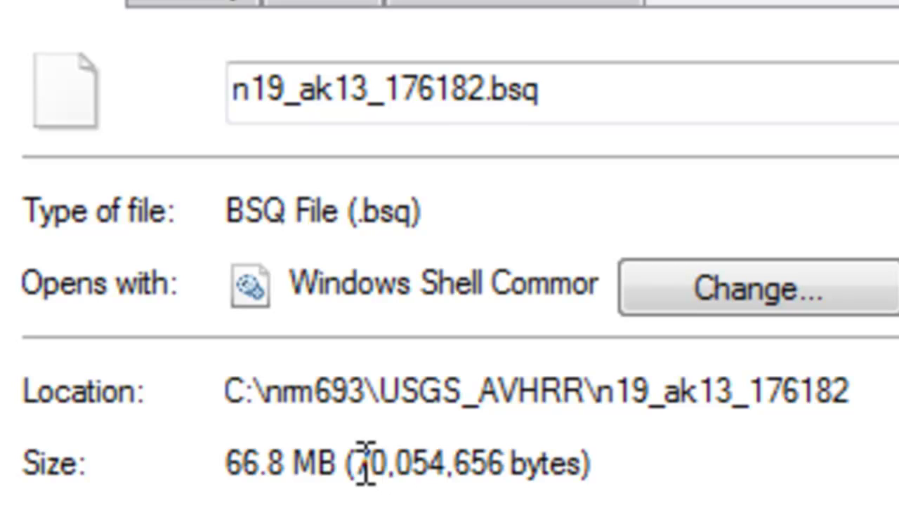
left_click_drag(360, 465, 510, 445)
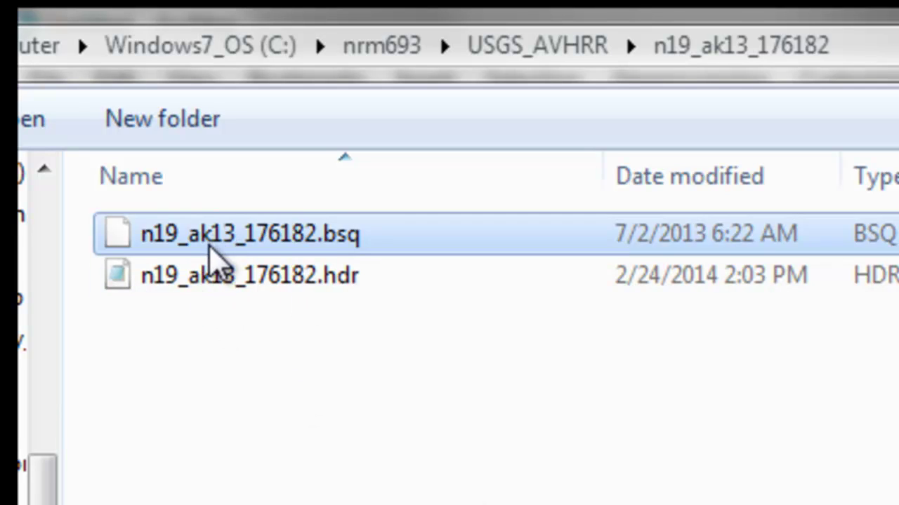
left_click(246, 239)
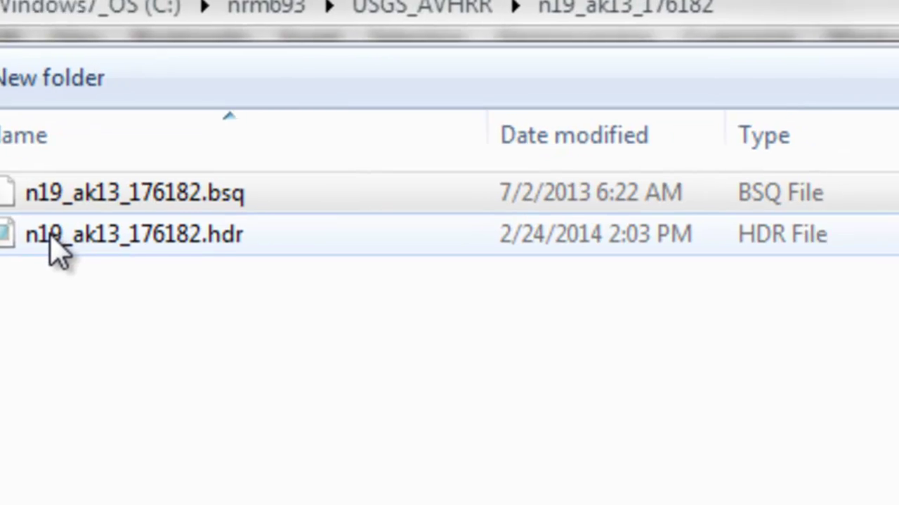
double_click(166, 276)
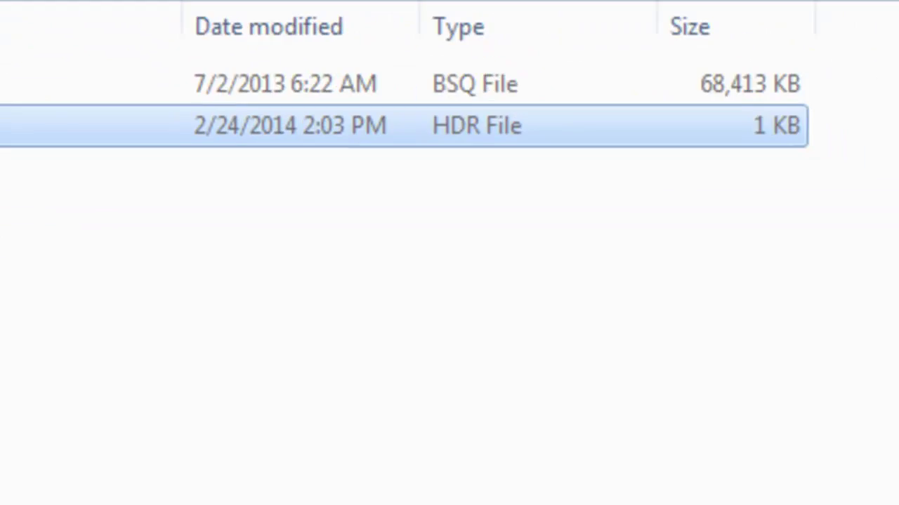
Highlight header values NCOLS 2512, NROWS 1992, NBANDS 14, NBITS 8, LAYOUT BSQ, YDIM 1000, ULXMAP -977000, ULYMAP.
left_click(335, 140, "shift")
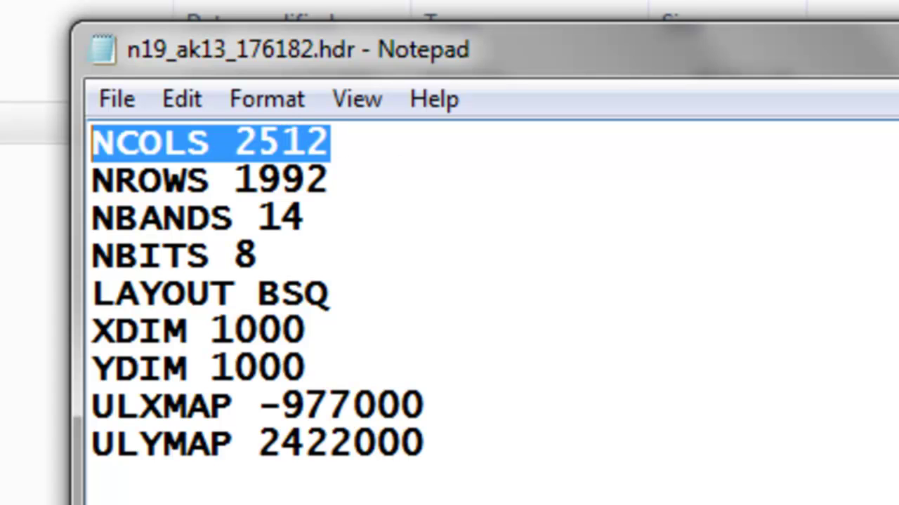
left_click_drag(365, 184, 96, 184)
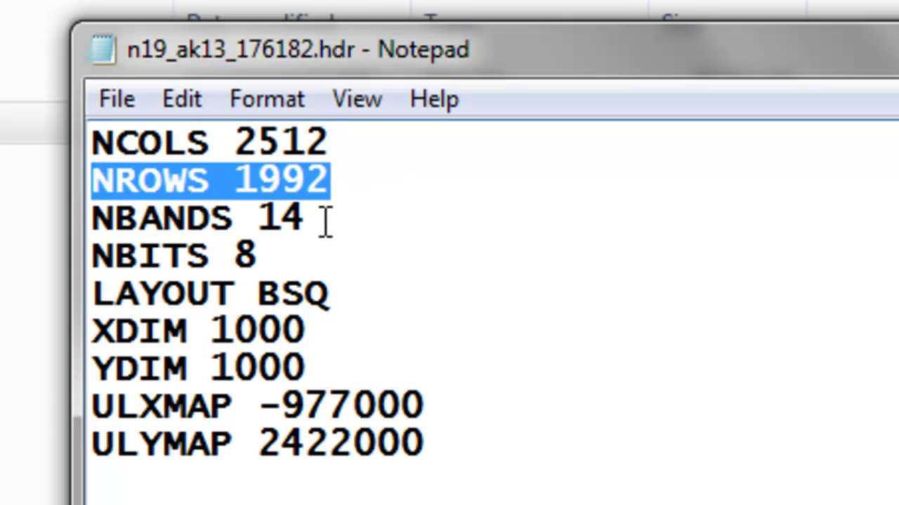
left_click_drag(325, 220, 96, 224)
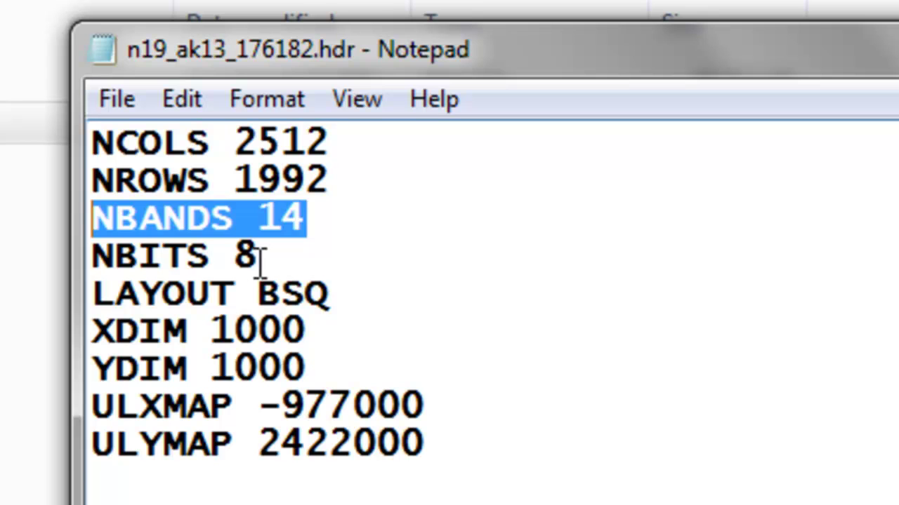
left_click_drag(258, 258, 89, 257)
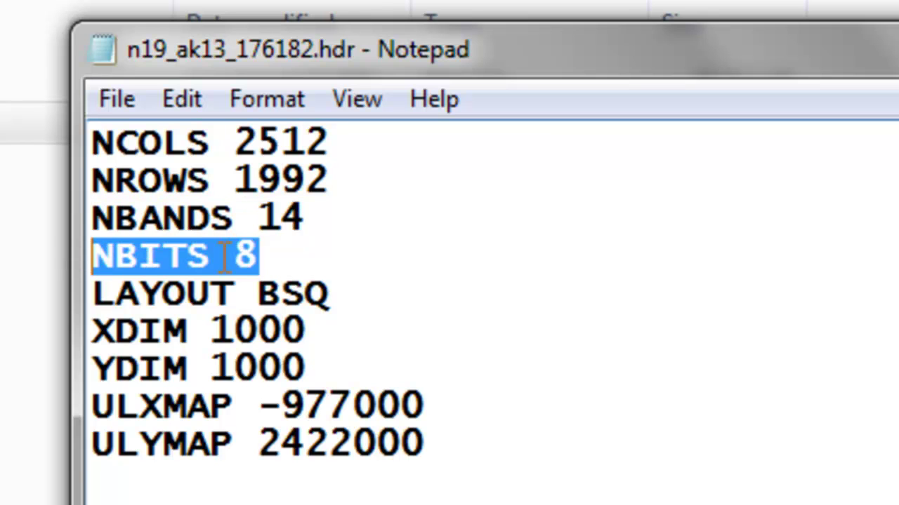
left_click_drag(334, 301, 61, 297)
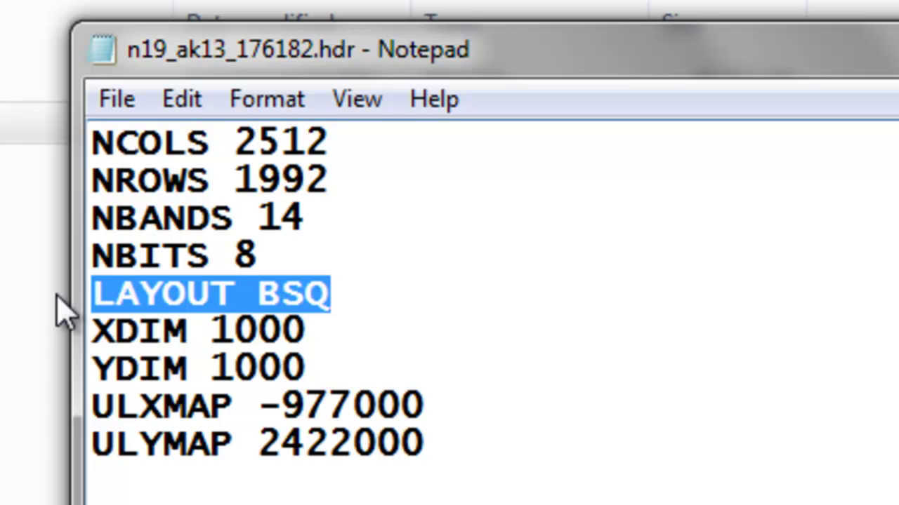
left_click(309, 330)
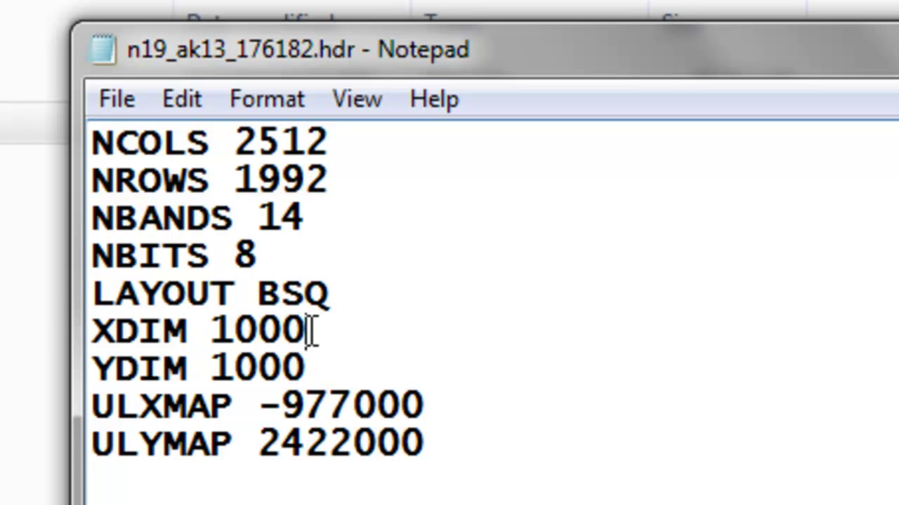
left_click(312, 368)
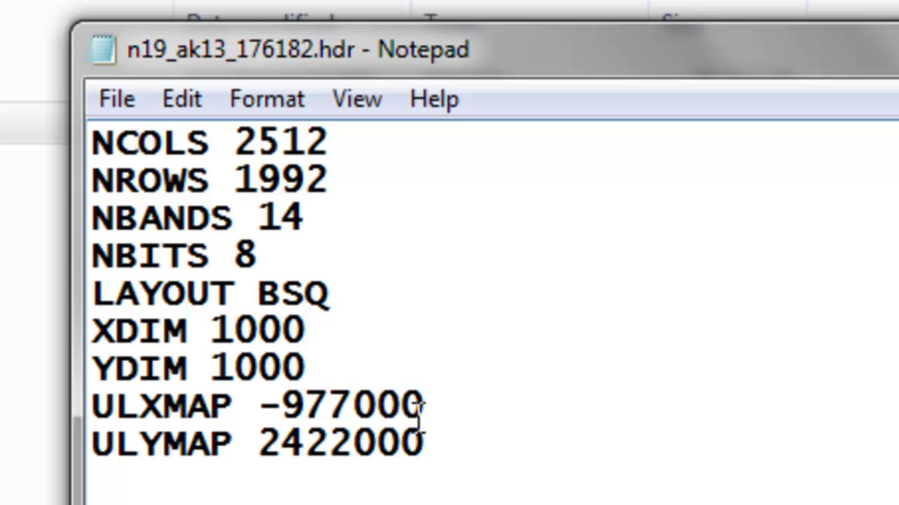
left_click_drag(428, 411, 256, 417)
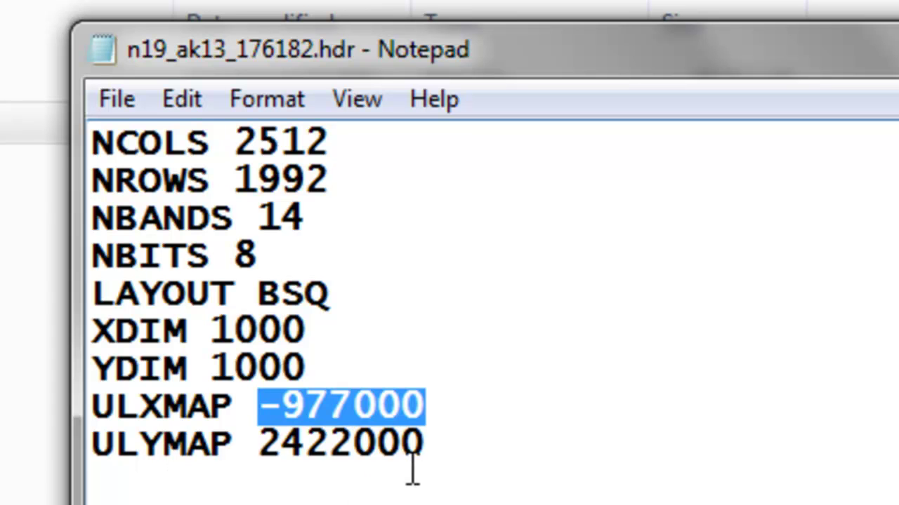
left_click_drag(433, 457, 257, 463)
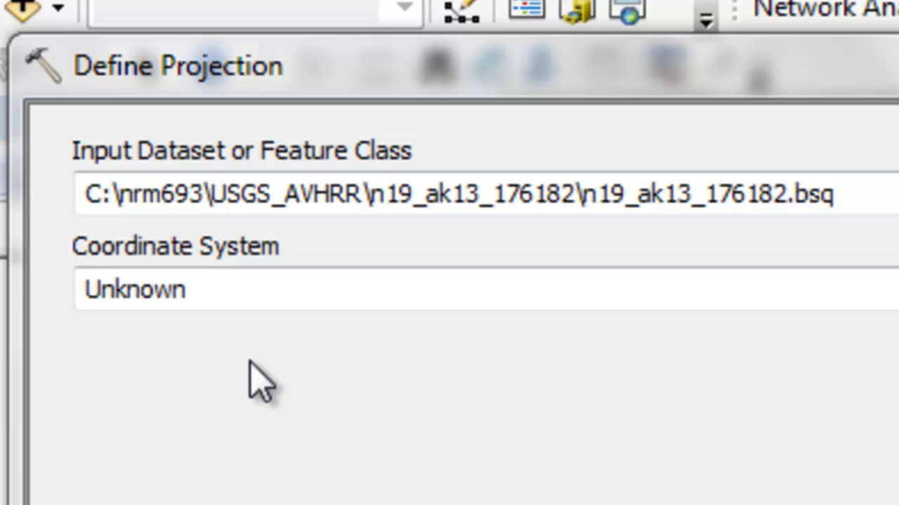
Choose NAD 1927 Alaska Albers (Meters) from Projected Coordinate Systems > State Systems.
left_click(891, 290)
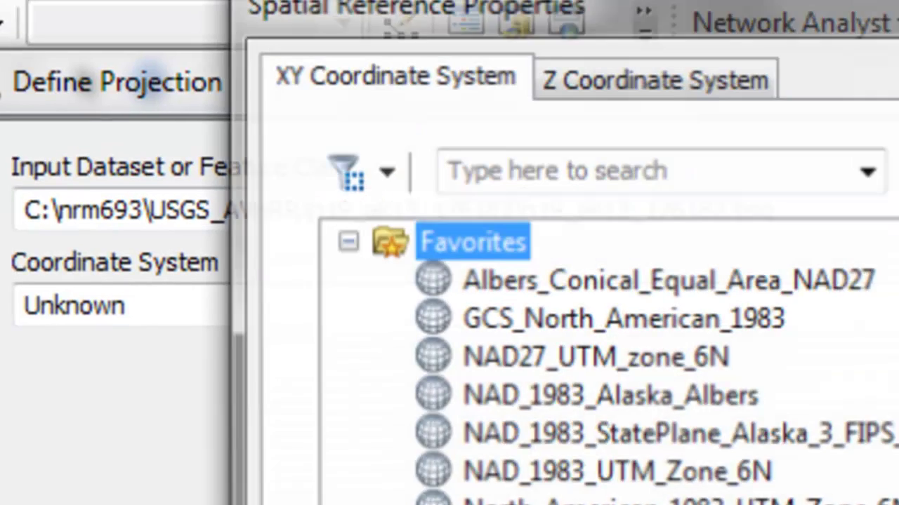
left_click(130, 295)
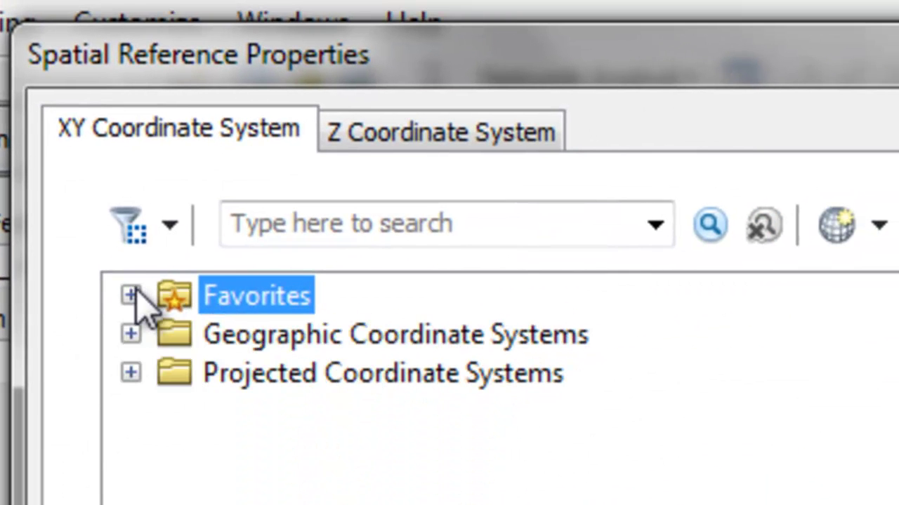
left_click(130, 372)
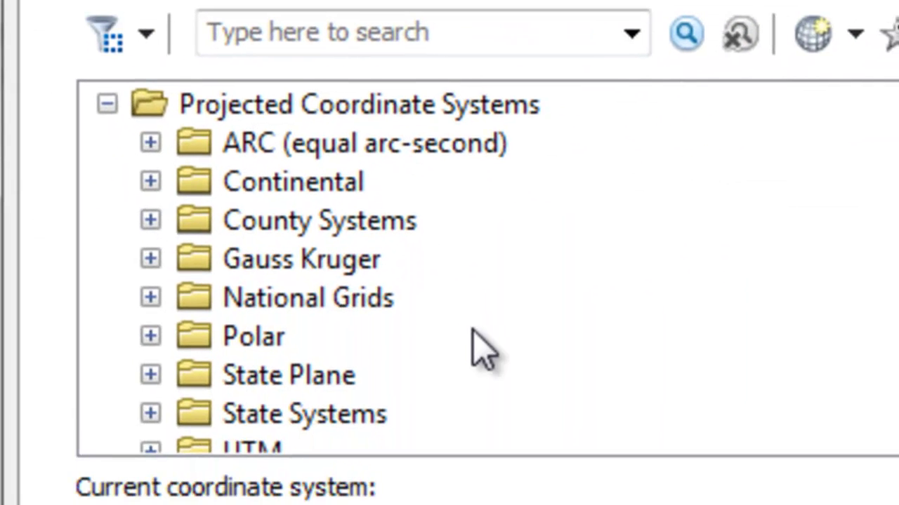
left_click(150, 403)
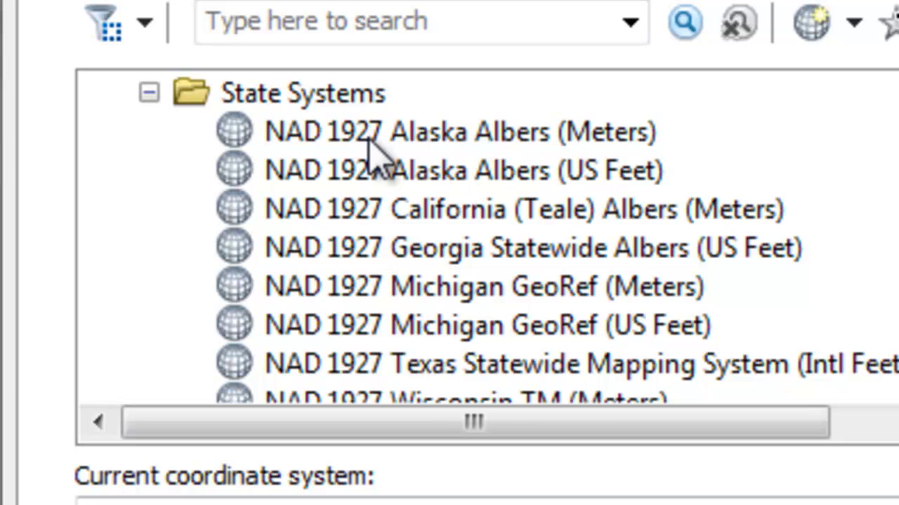
left_click(554, 142)
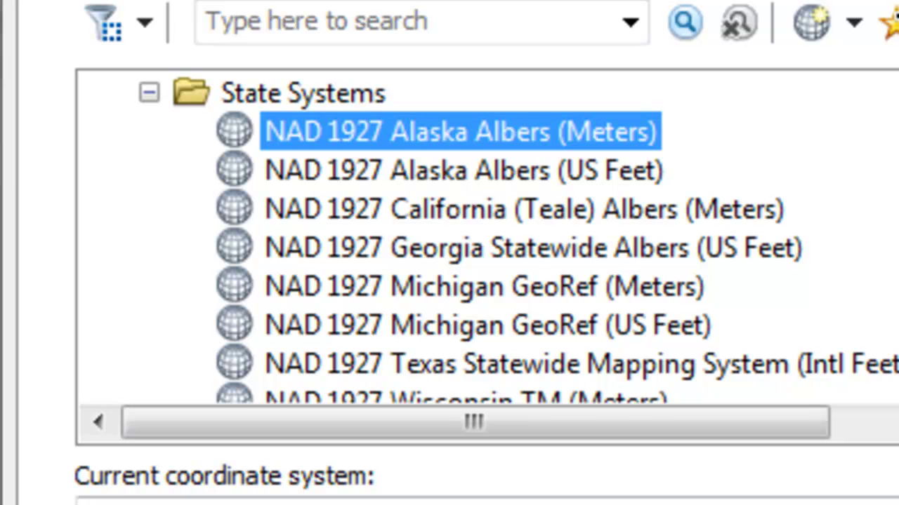
key("Return")
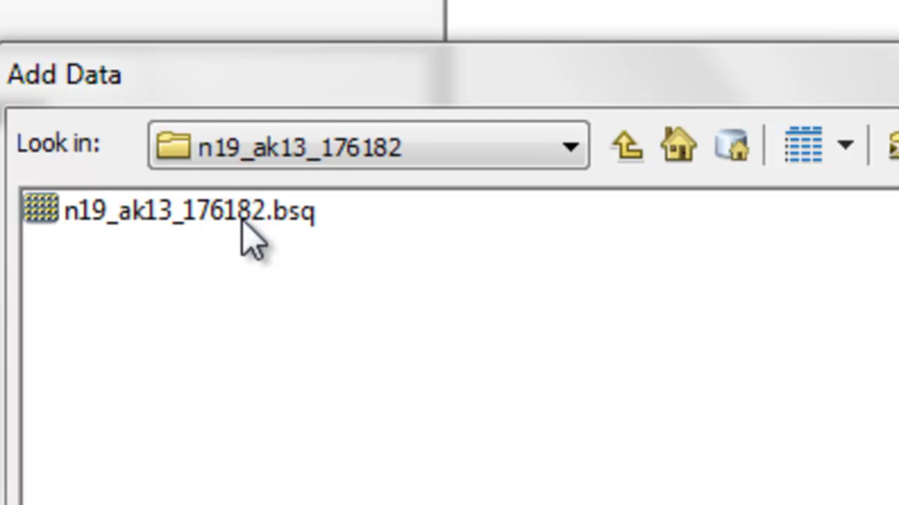
Add Band_14 of n19_ak13_176182.bsq to the map and rename the layer cloud_flag.
double_click(295, 212)
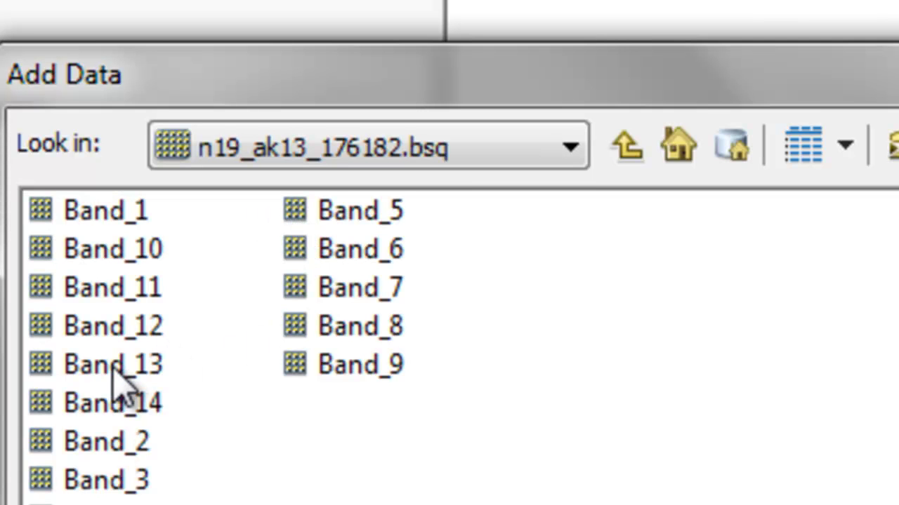
left_click(110, 406)
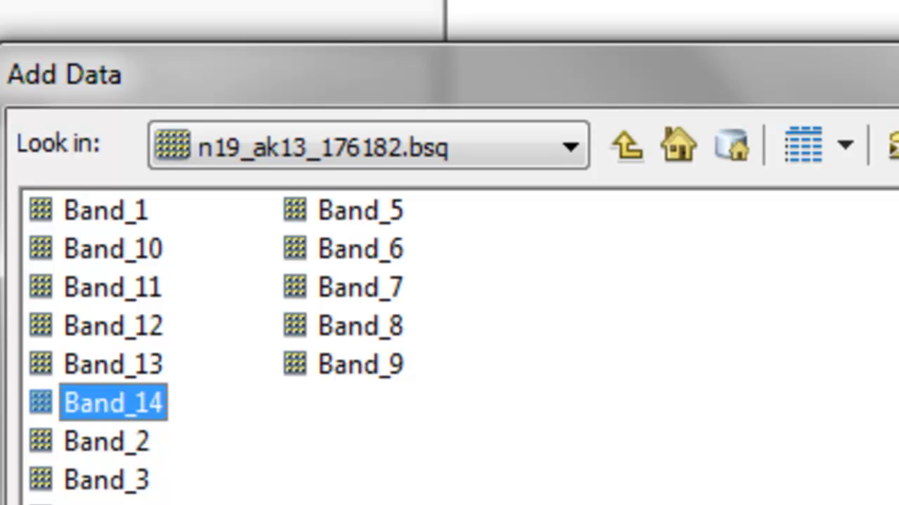
key("Return")
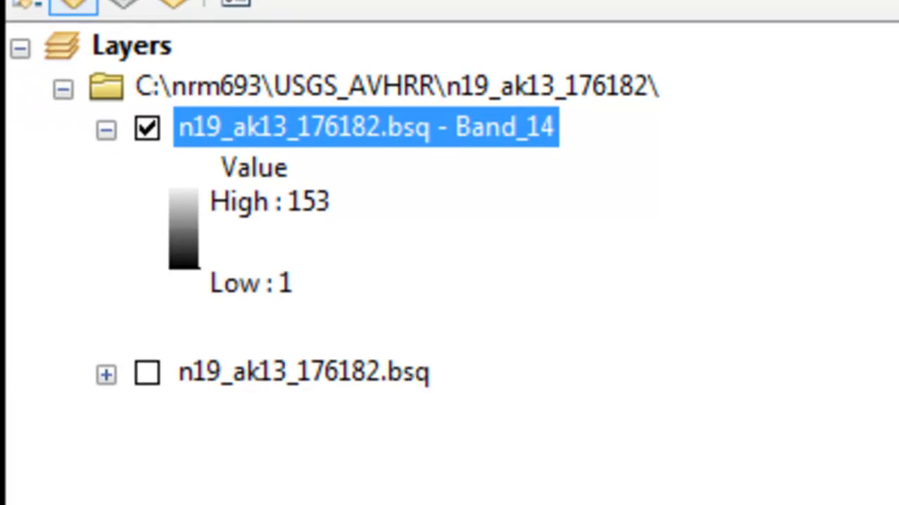
right_click(457, 133)
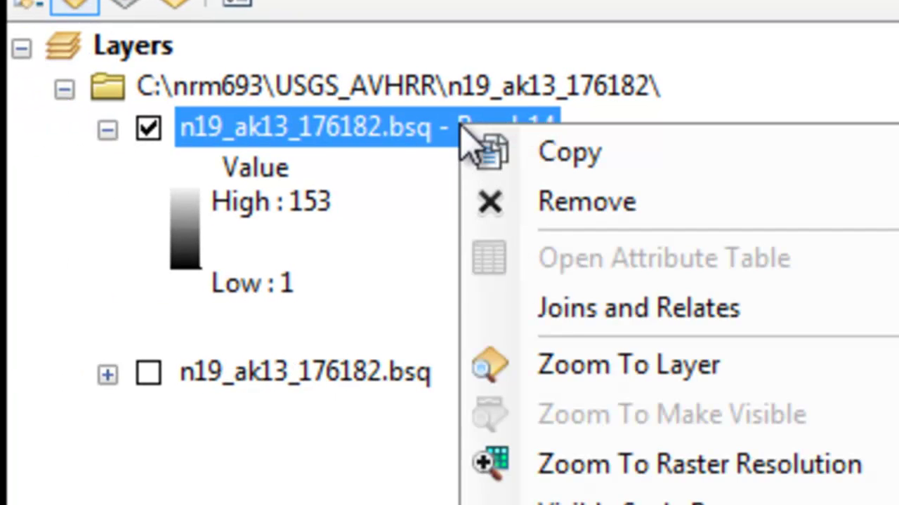
type("cloud_flag")
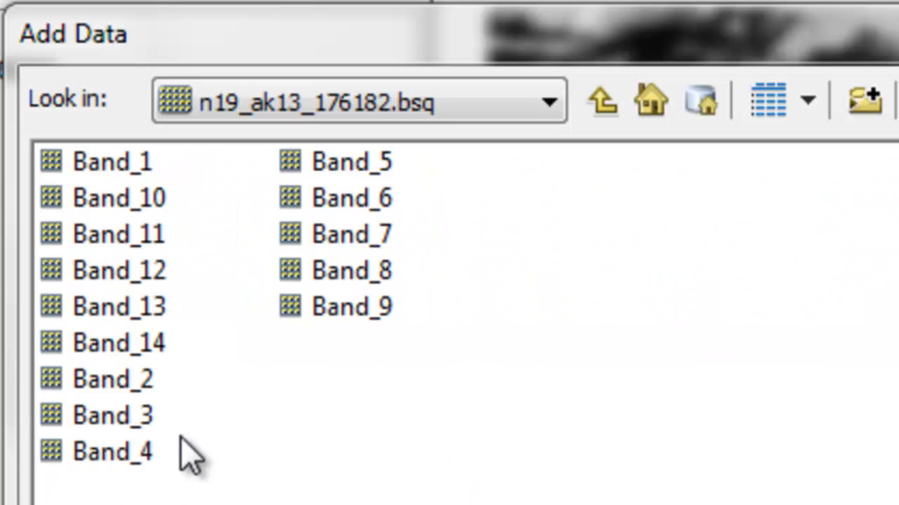
Add Band_6 of n19_ak13_176182.bsq and rename its layer ndvi.
left_click(326, 203)
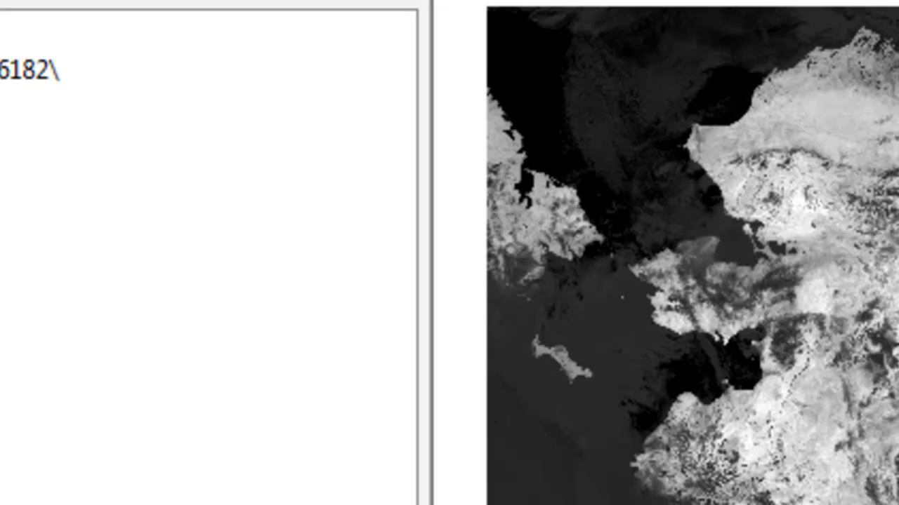
left_click(151, 150)
left_click(488, 136)
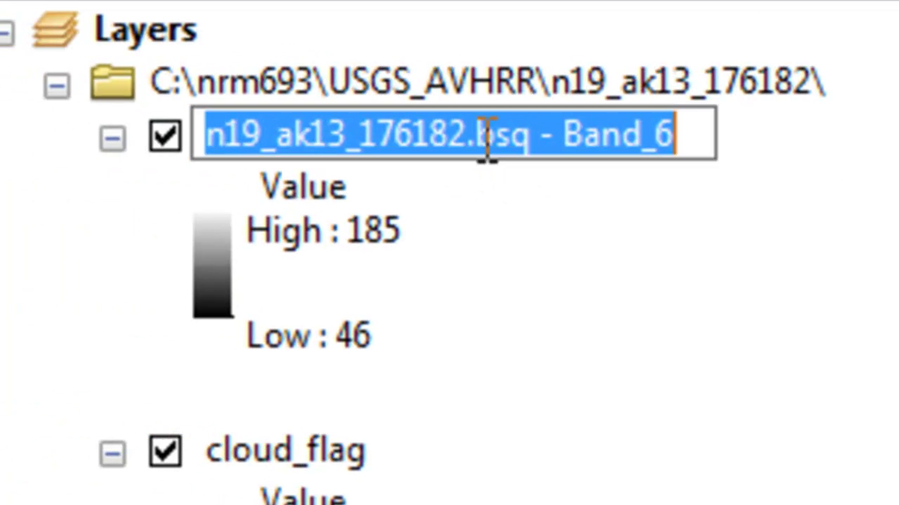
type("ndvi")
key("Return")
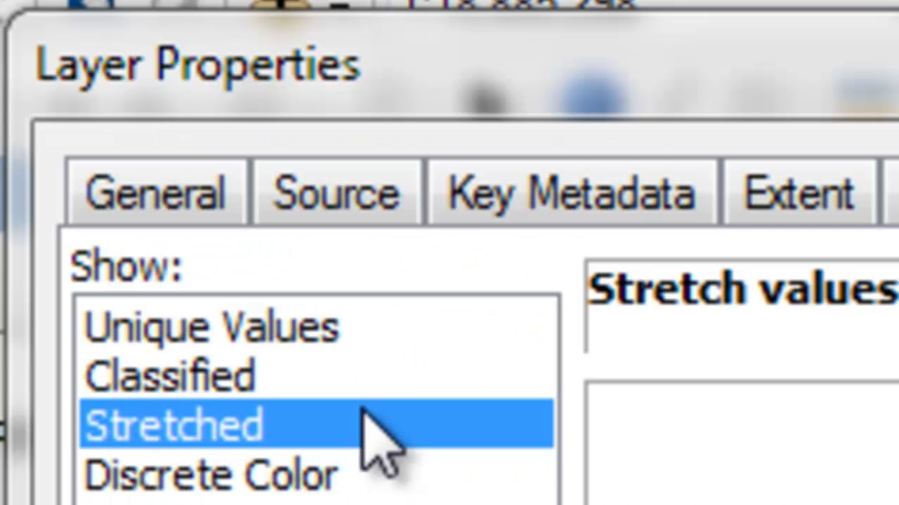
Display the clear-pixel layer by Unique Values and bring up colour choices for value 1.
left_click(237, 336)
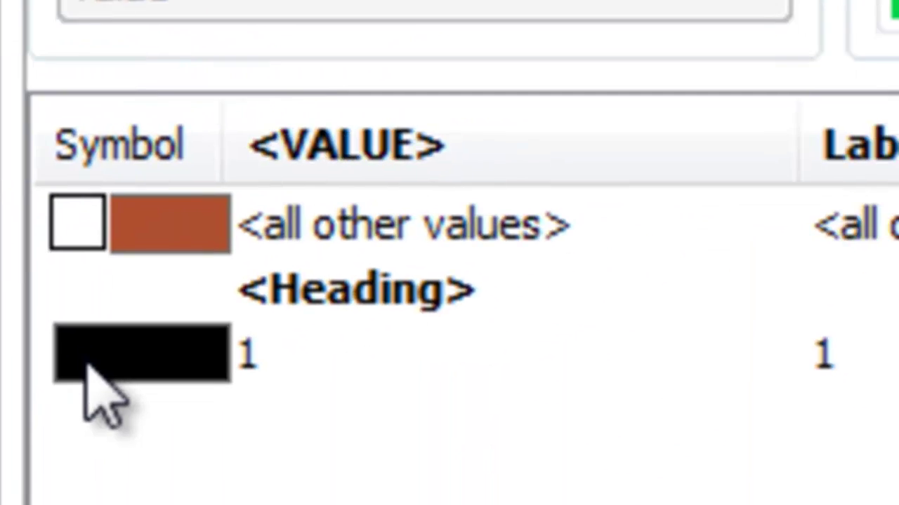
left_click(83, 358)
right_click(82, 371)
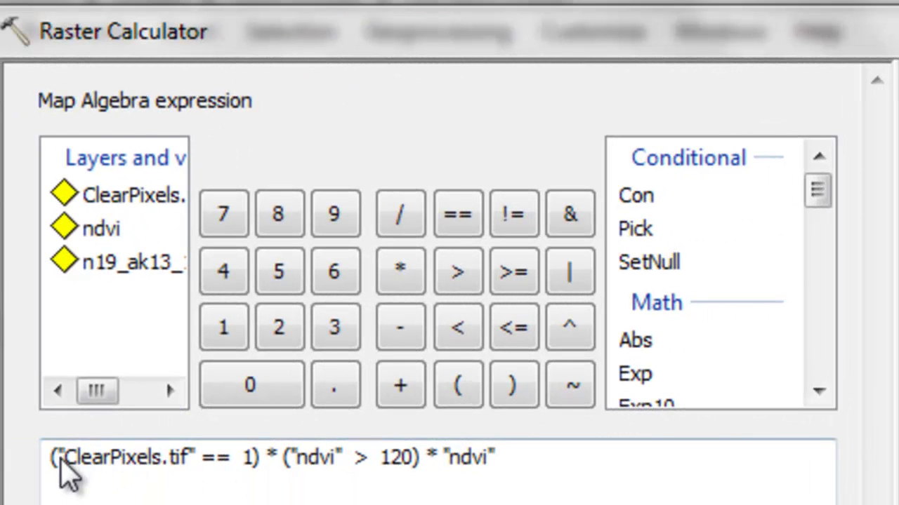
Review the clear-pixel and ndvi > 120 conditions in the Raster Calculator expression.
left_click_drag(62, 467, 260, 477)
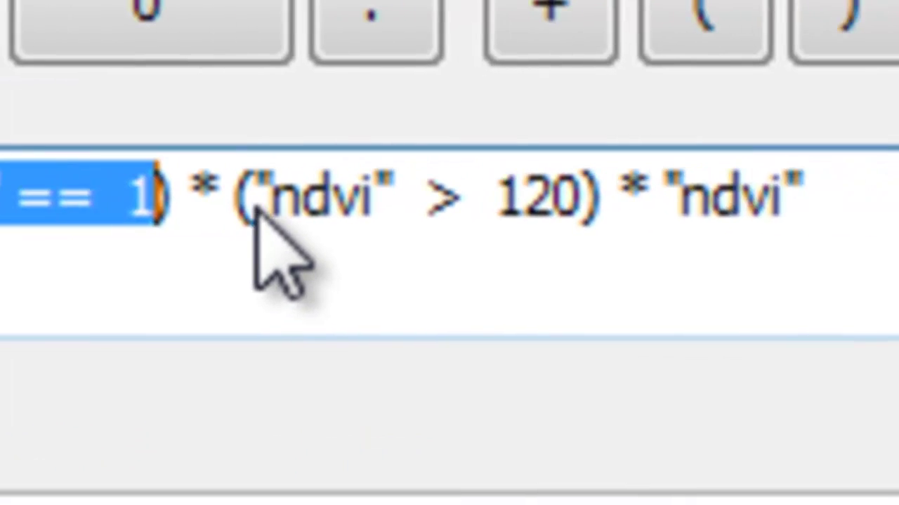
left_click_drag(784, 214, 898, 230)
left_click_drag(466, 219, 571, 223)
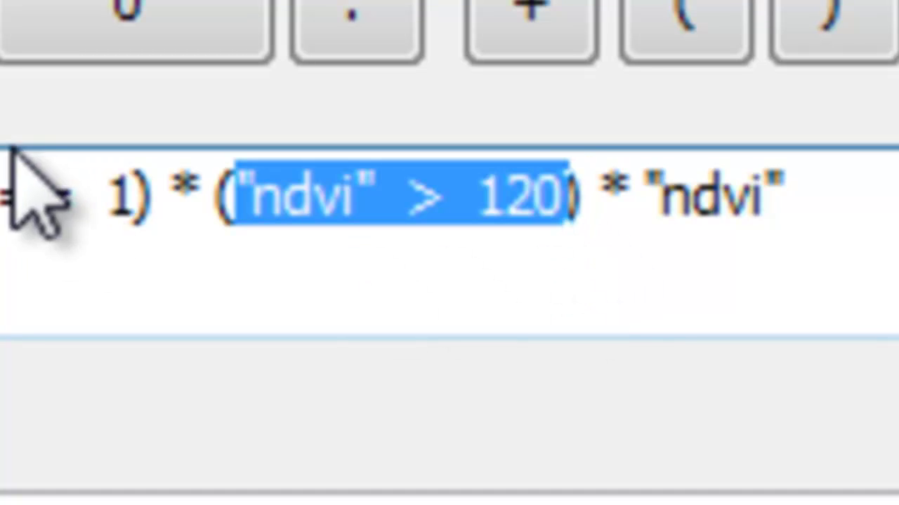
left_click(395, 225)
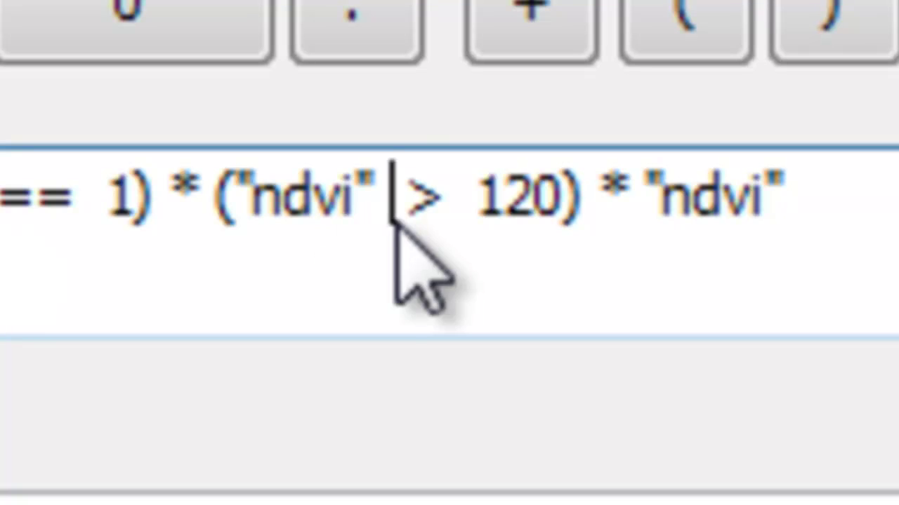
left_click(752, 237)
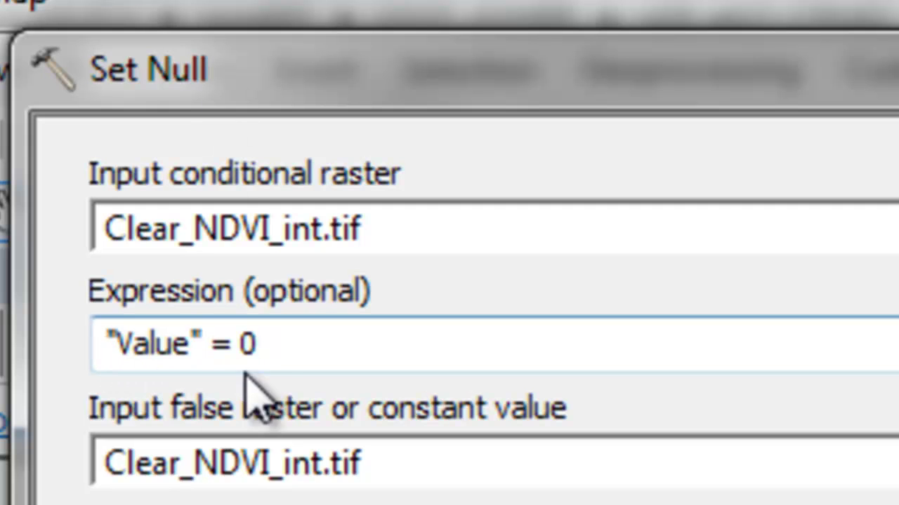
Set the Set Null condition to "Value" = 0 and select the output name to rename it Clear_NDVI_int_NoData.tif.
left_click(242, 344)
type("0")
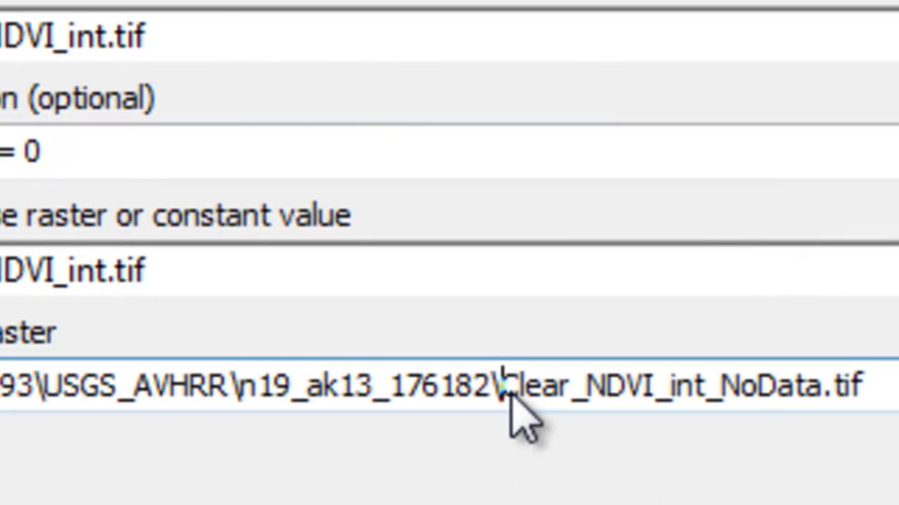
left_click_drag(504, 390, 857, 420)
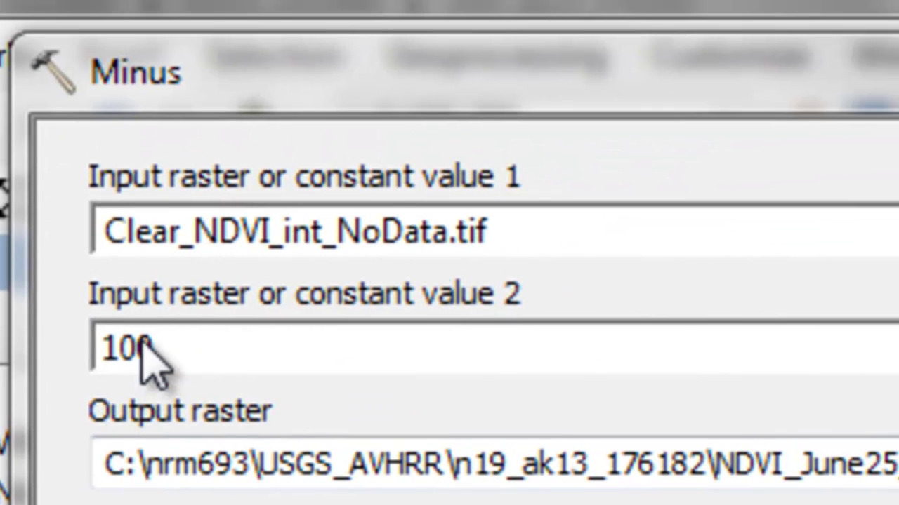
Set the Minus output raster name to NDVI_June25_July1_2013.tif.
key("Tab")
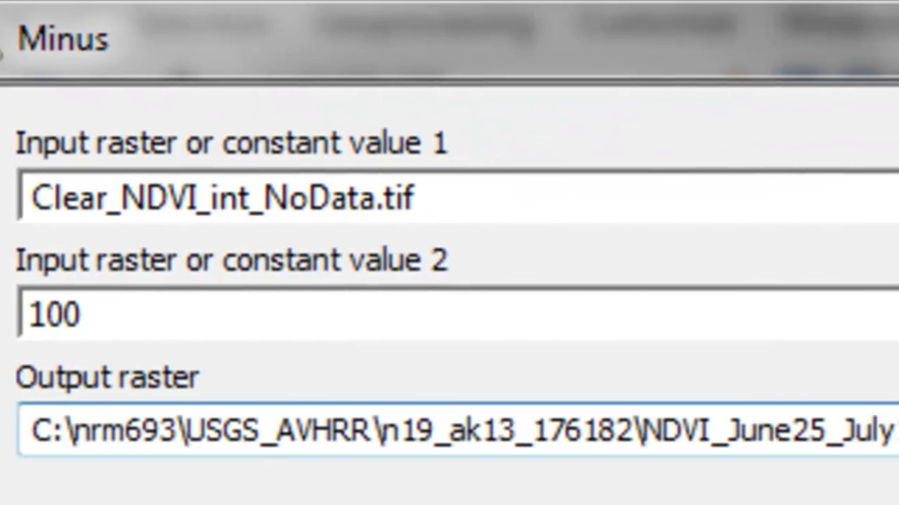
left_click_drag(808, 321, 392, 309)
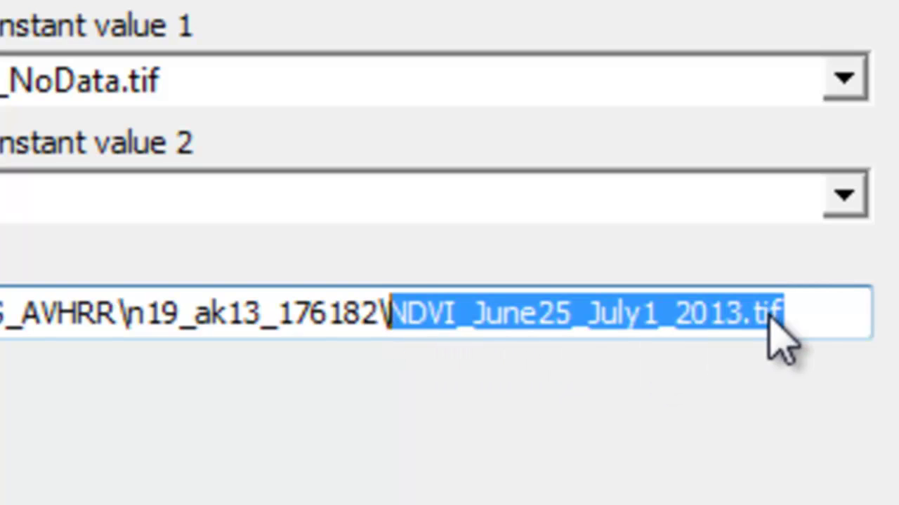
left_click(790, 314)
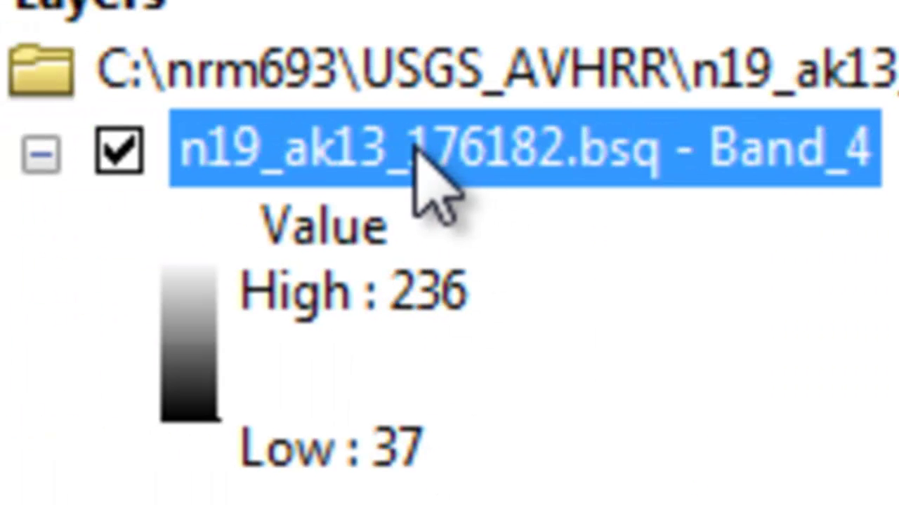
Access Band_4's layer options, then begin the ("temperature_scaled"/2)+202.5 Kelvin conversion expression.
right_click(418, 149)
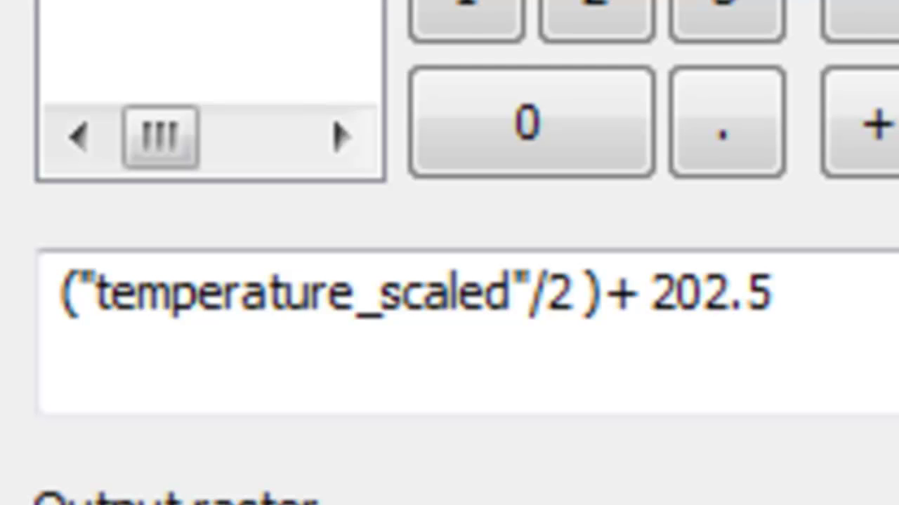
left_click(315, 324)
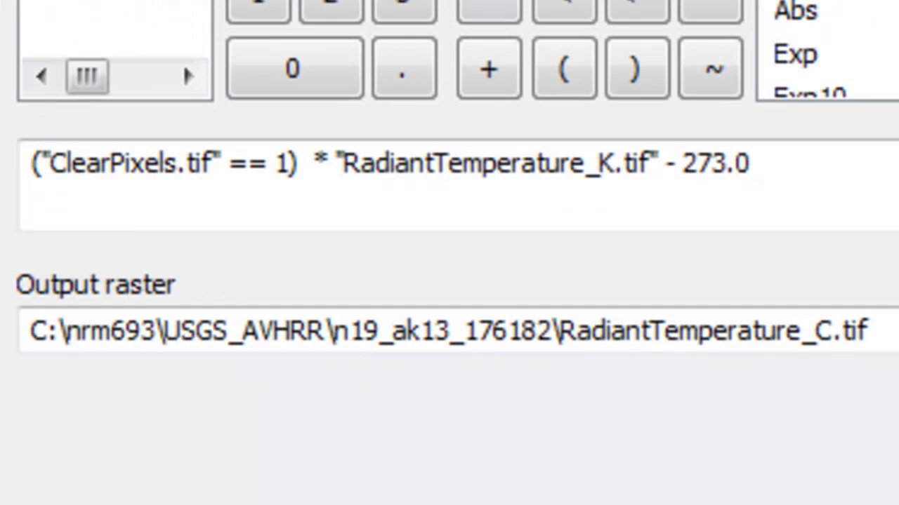
Check the ("ClearPixels.tif" == 1) condition in the RadiantTemperature_C.tif Celsius expression.
left_click_drag(59, 176, 286, 182)
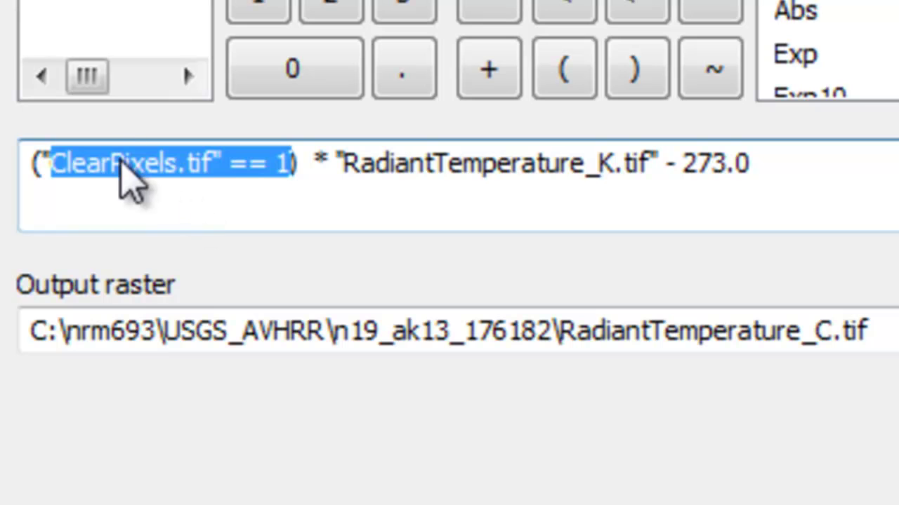
left_click(113, 177)
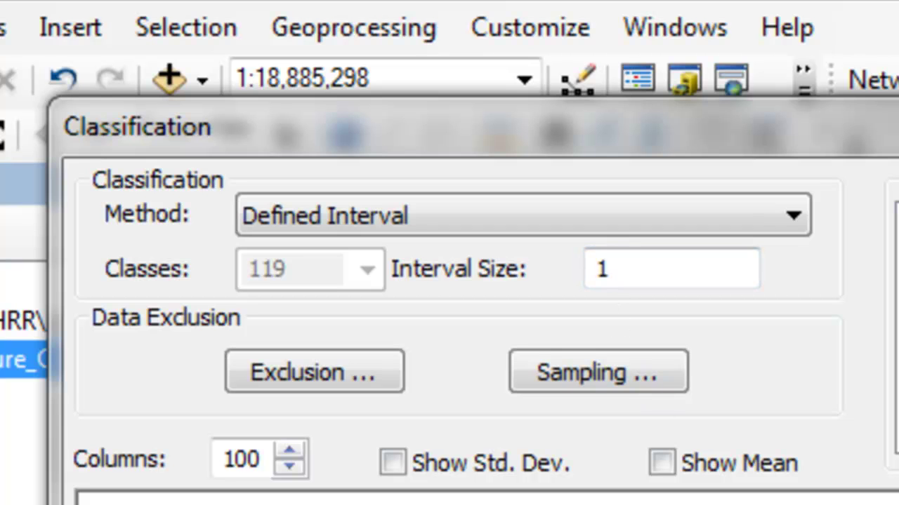
Apply the Interval Size 1 Defined Interval classification and show the colour ramp list.
key("Return")
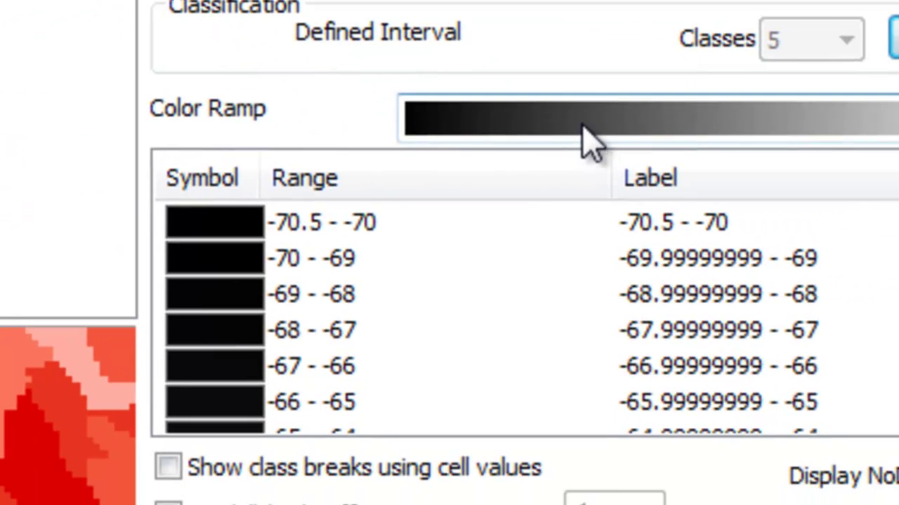
left_click(586, 136)
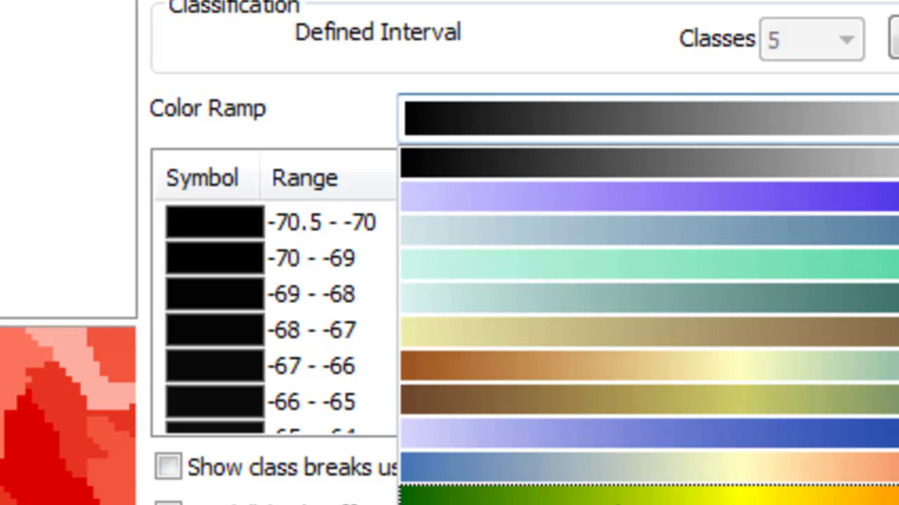